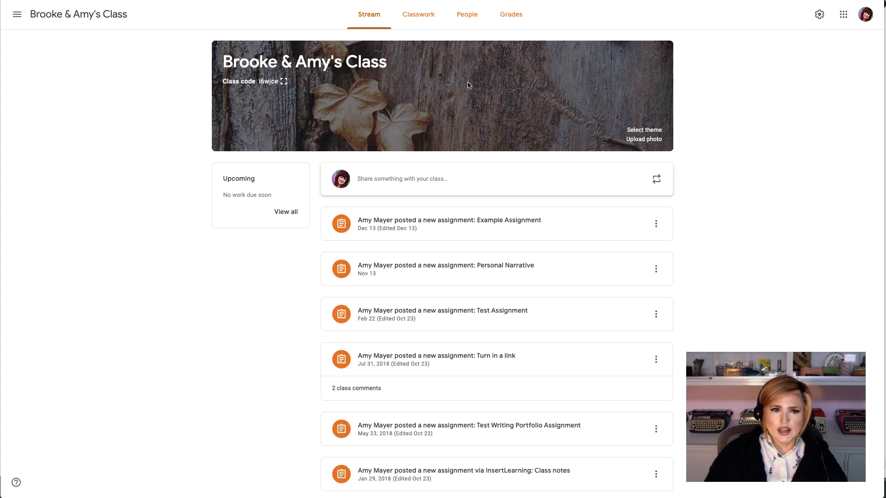
# Post 'This is a Sample Assignment' to the class without a grade category.
pyautogui.click(425, 18)
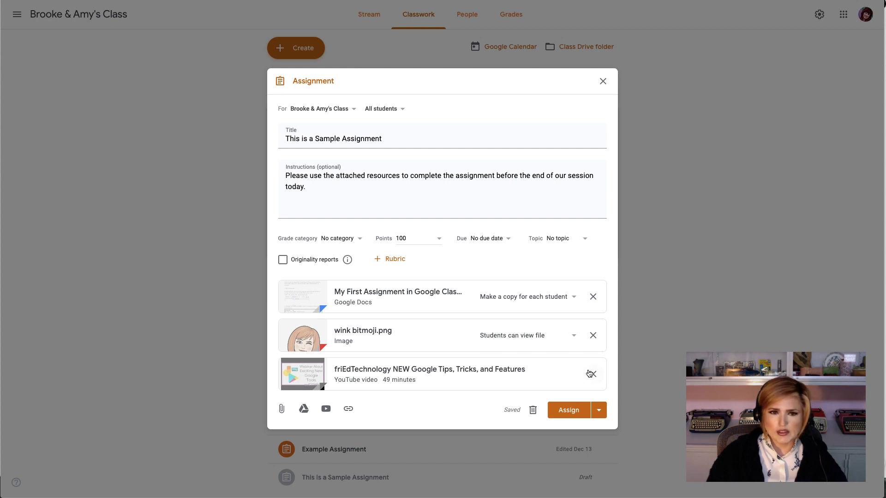
pyautogui.click(570, 411)
pyautogui.click(498, 278)
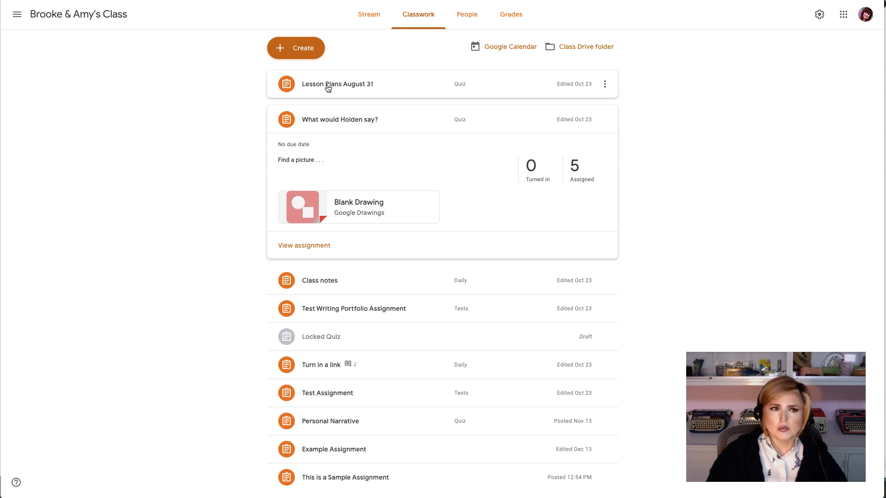
pyautogui.click(371, 14)
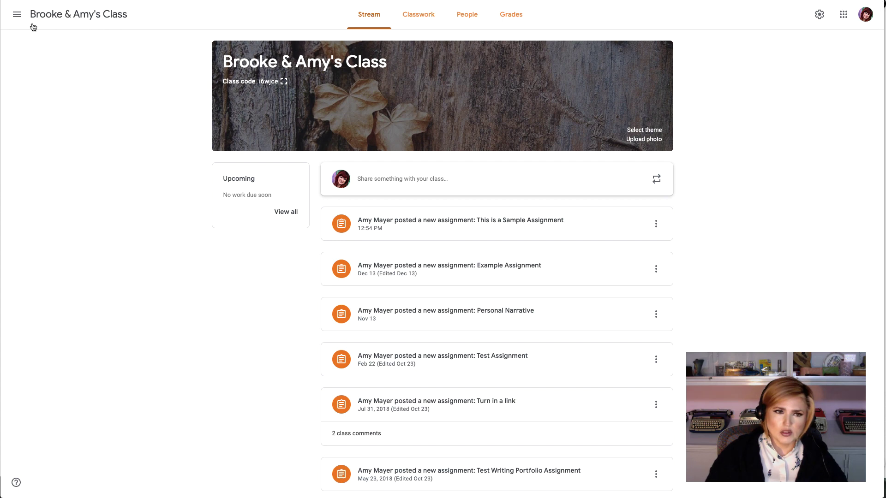
pyautogui.click(17, 14)
pyautogui.click(48, 22)
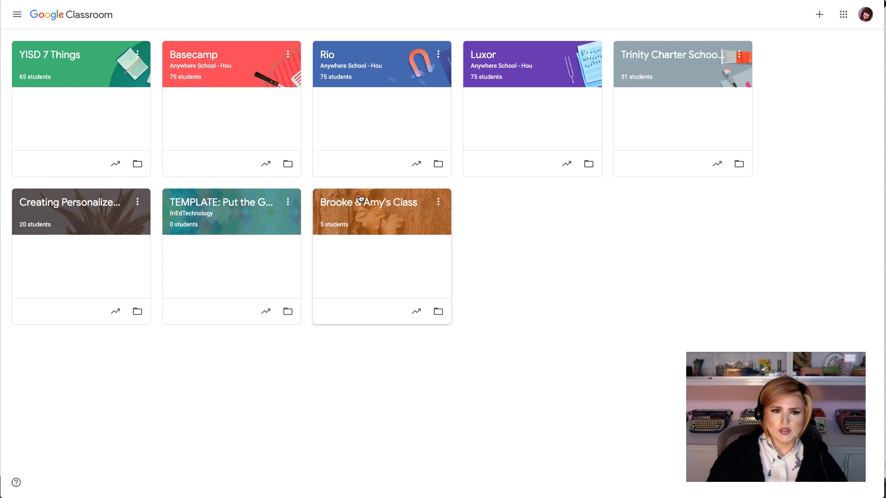
pyautogui.click(357, 200)
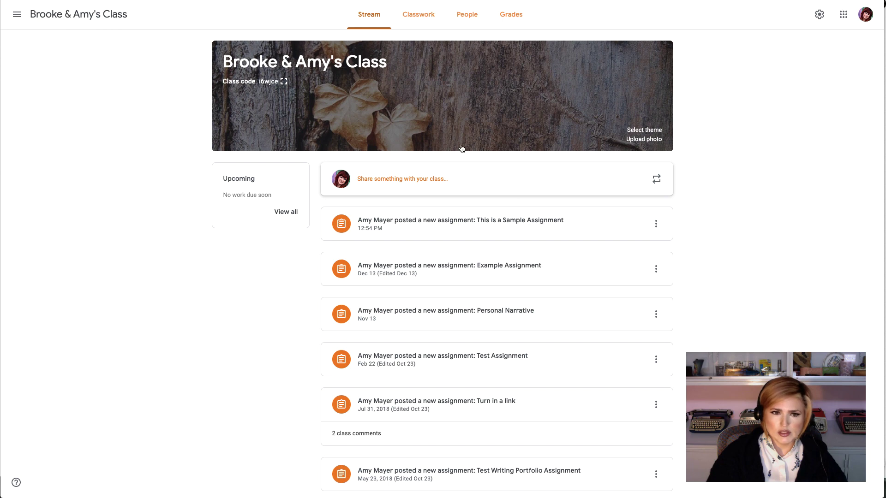
pyautogui.click(418, 14)
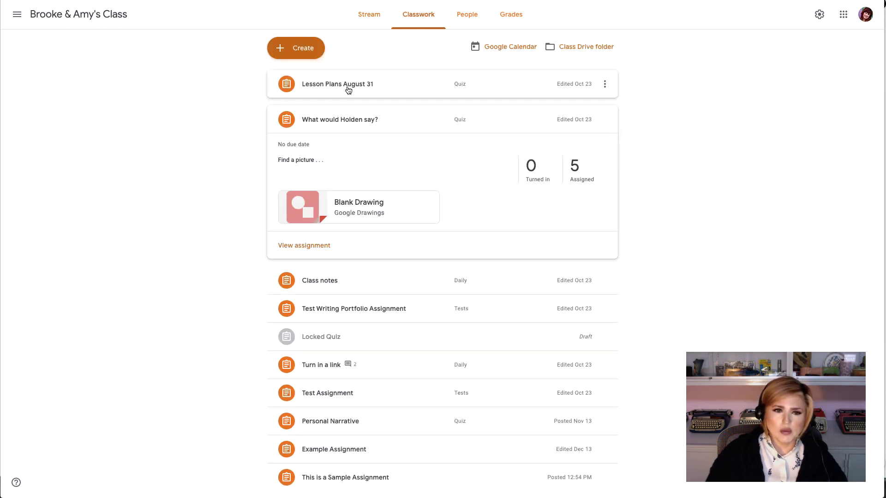
# Expand 'This is a Sample Assignment' on Classwork and copy its link.
pyautogui.scroll(-1, 393, 214)
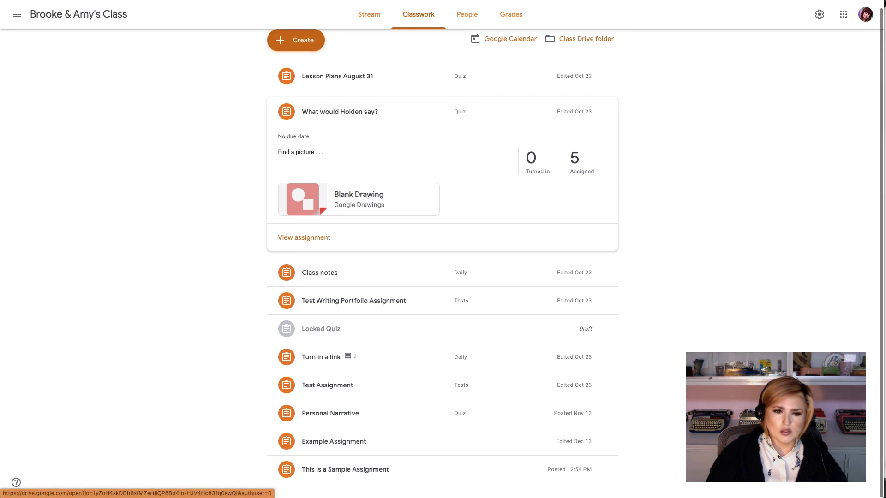
pyautogui.click(364, 470)
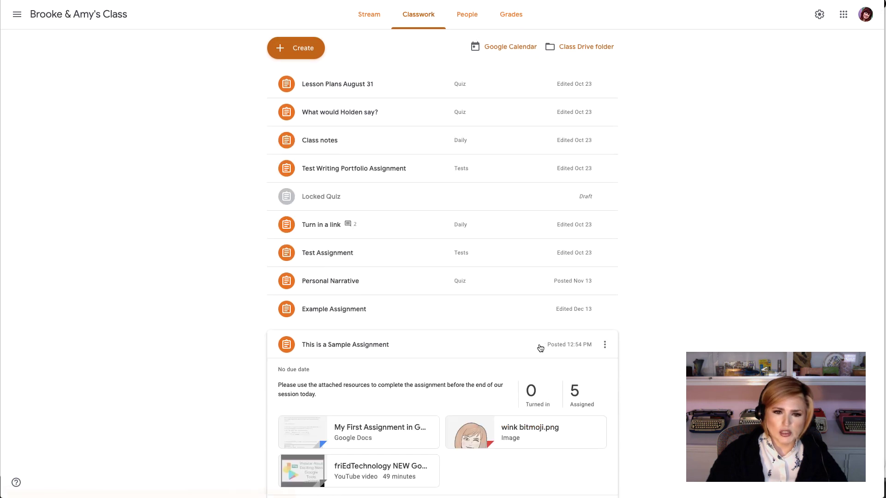
pyautogui.click(604, 304)
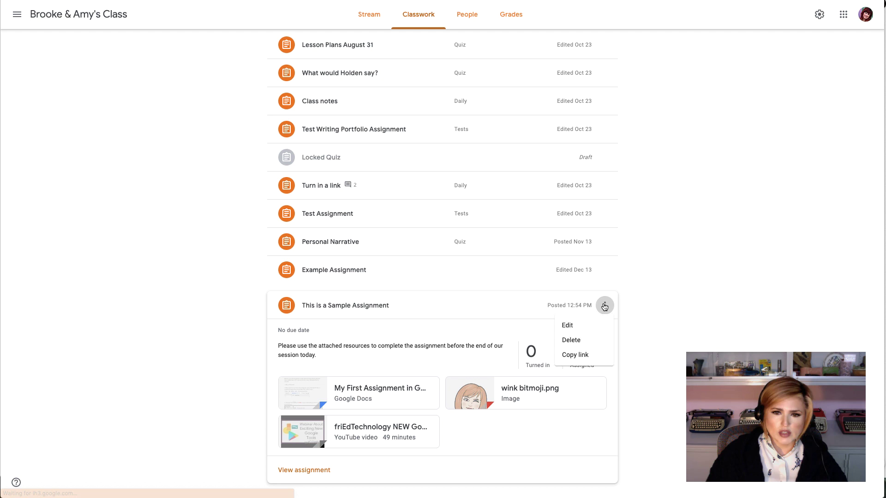
pyautogui.click(641, 339)
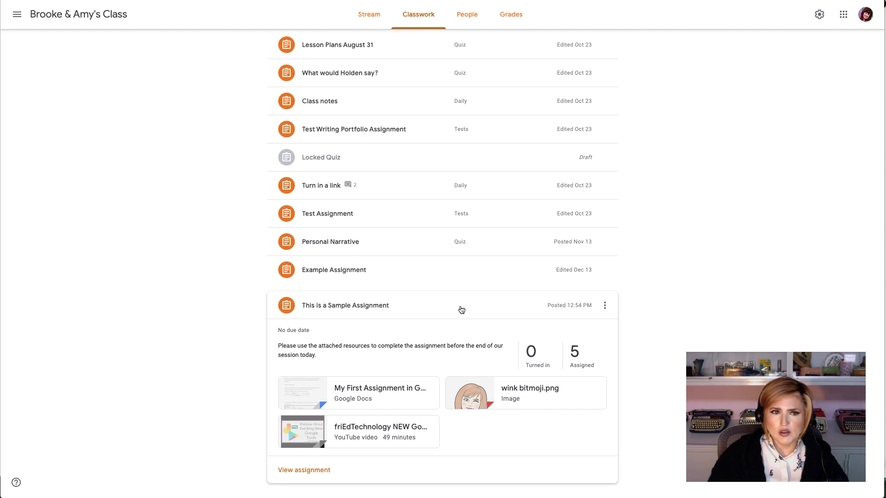
pyautogui.scroll(1, 468, 312)
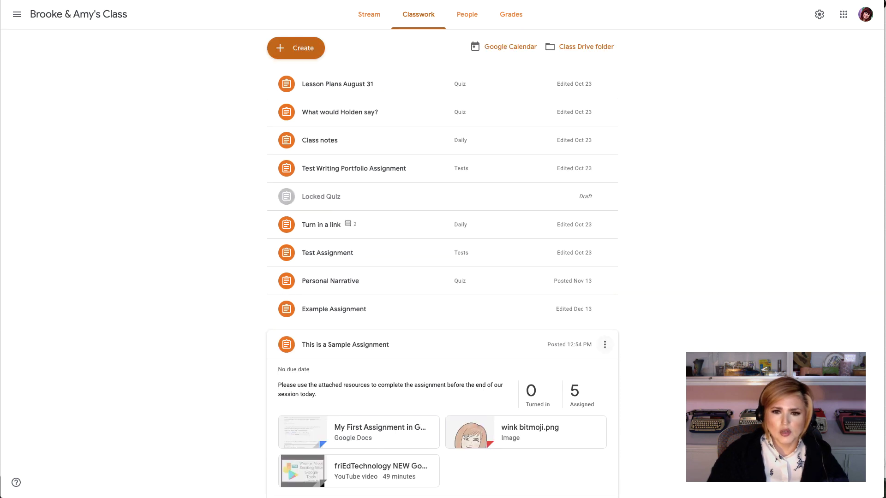
pyautogui.click(605, 347)
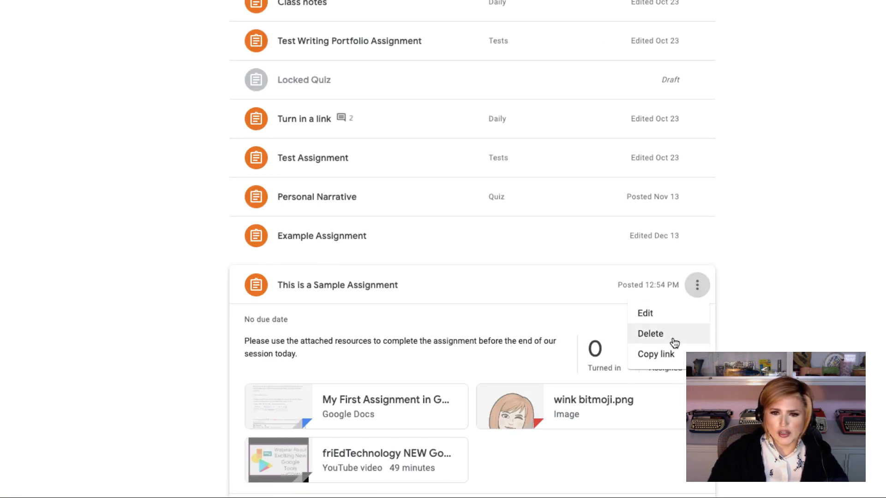
pyautogui.click(872, 291)
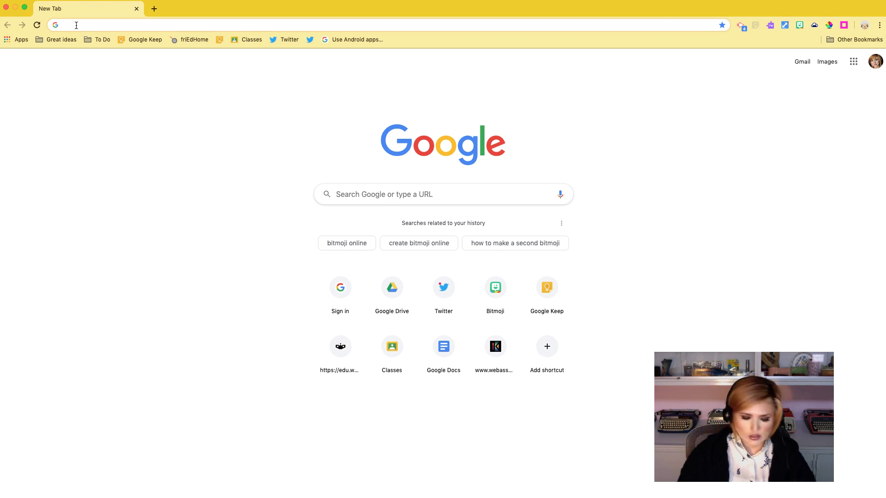
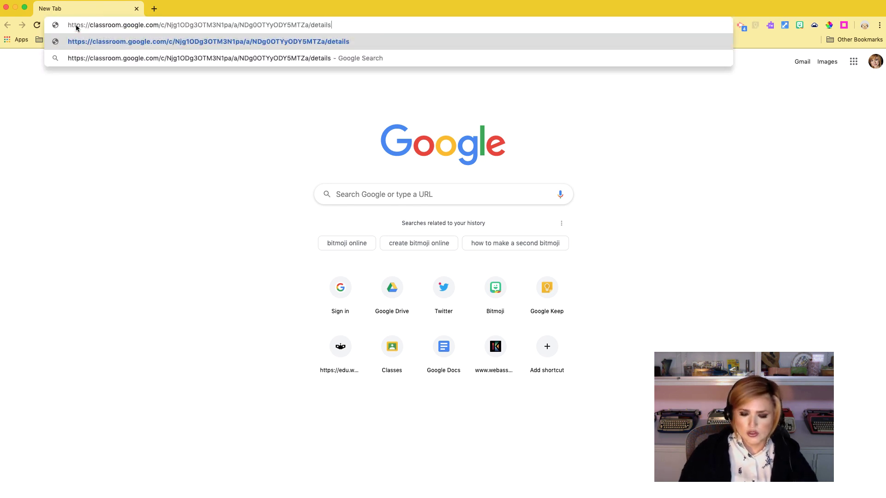
# Load the copied assignment link in the student's Chrome window.
pyautogui.press('Return')
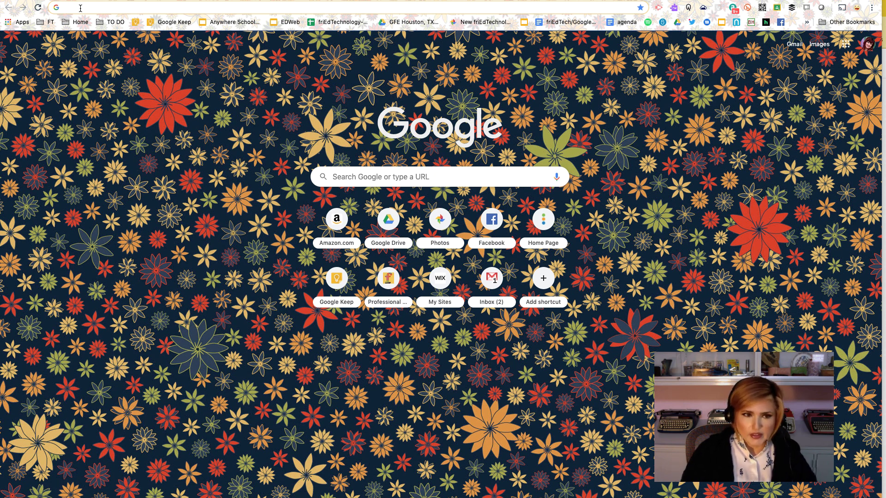
# Load the assignment link again, then switch to the teacher's window showing the assignment page.
pyautogui.press('super+v')
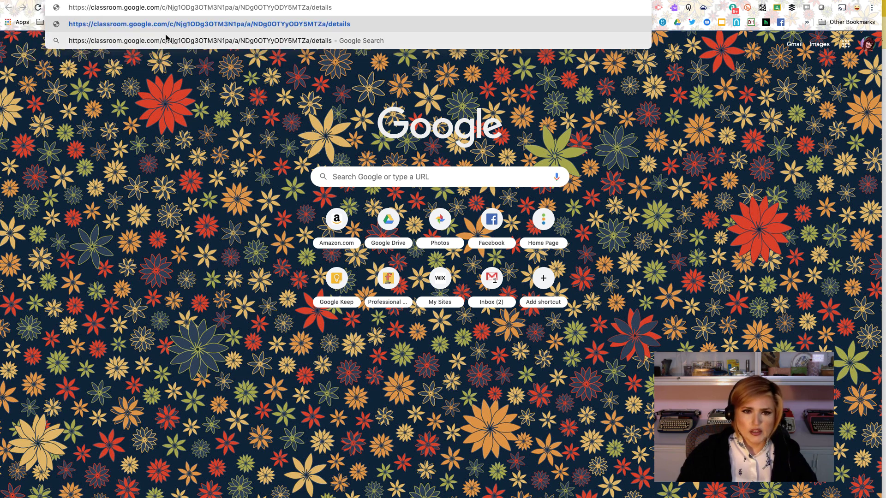
pyautogui.press('Return')
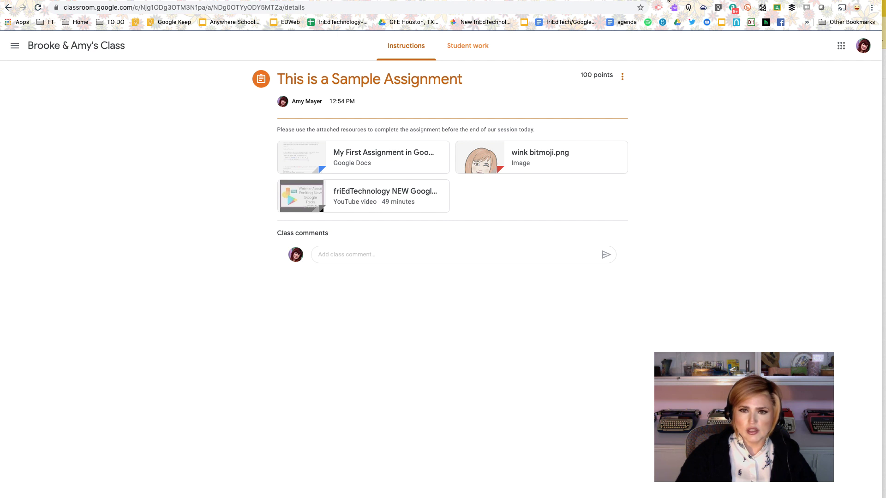
pyautogui.click(657, 11)
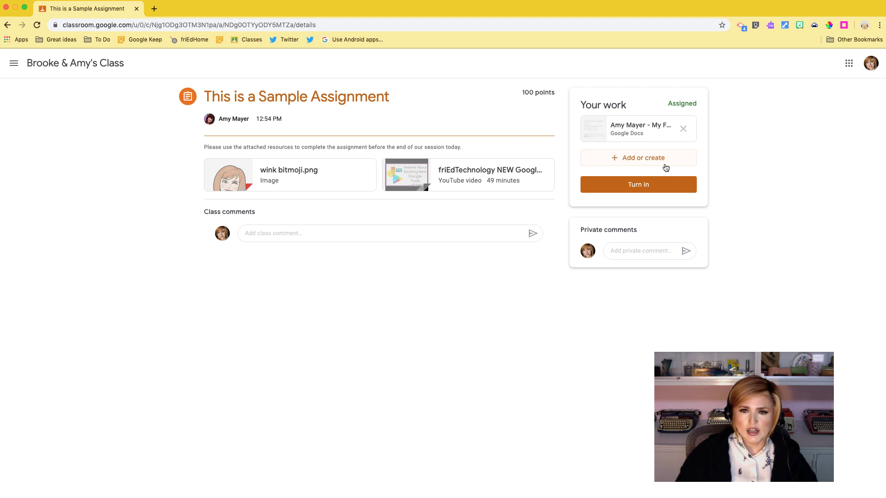
pyautogui.press('super+grave')
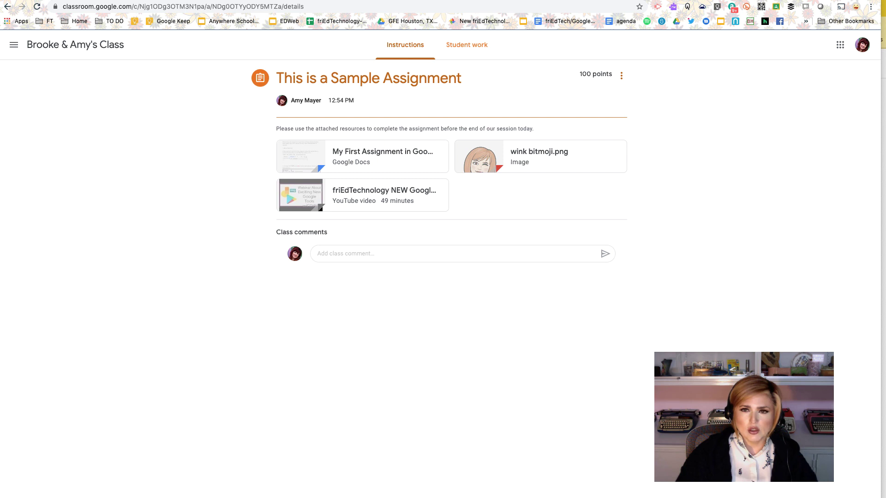
pyautogui.click(747, 8)
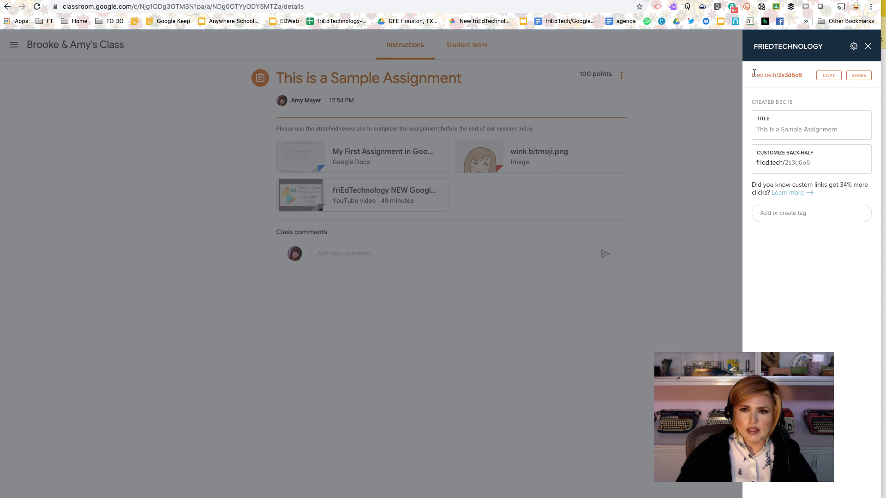
pyautogui.moveTo(784, 162); pyautogui.dragTo(823, 162)
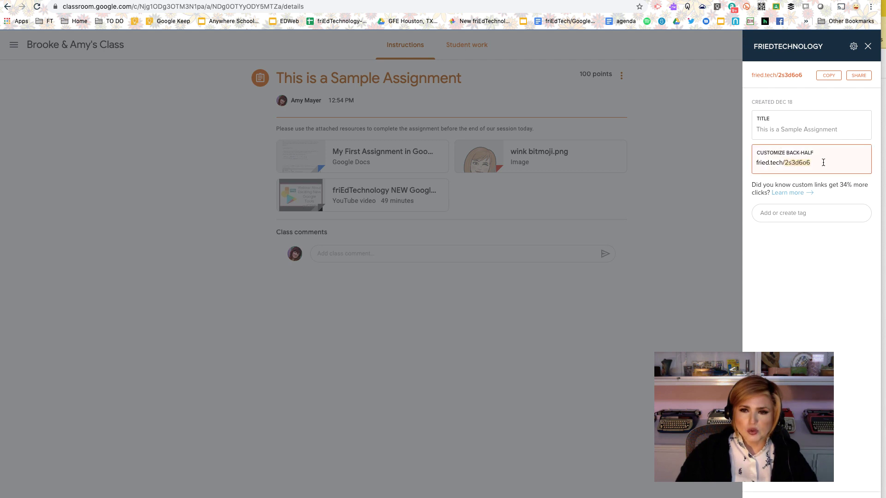
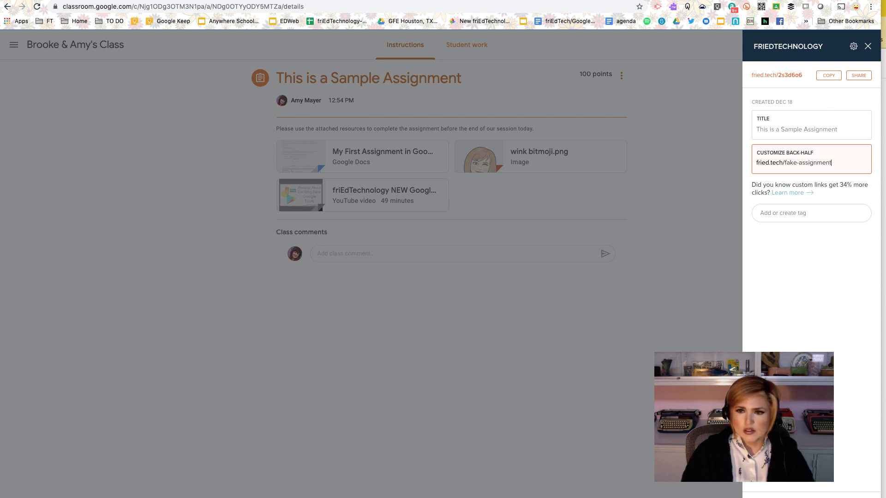
pyautogui.press('Return')
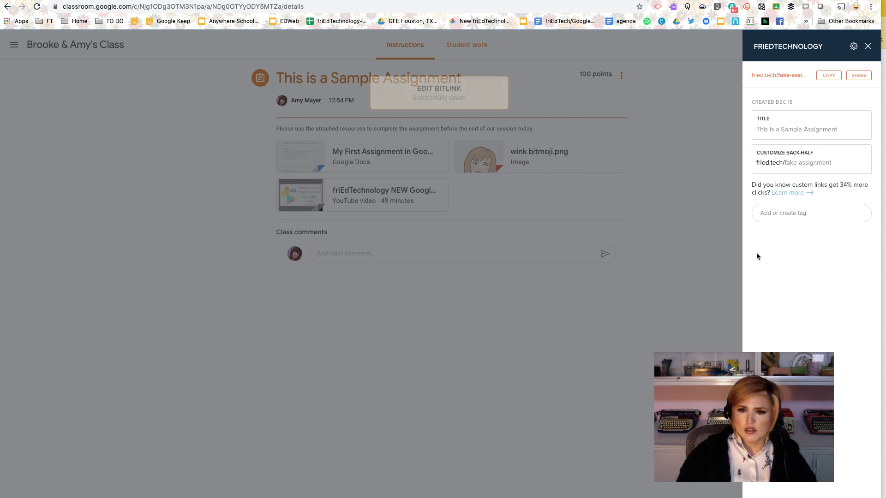
pyautogui.click(828, 76)
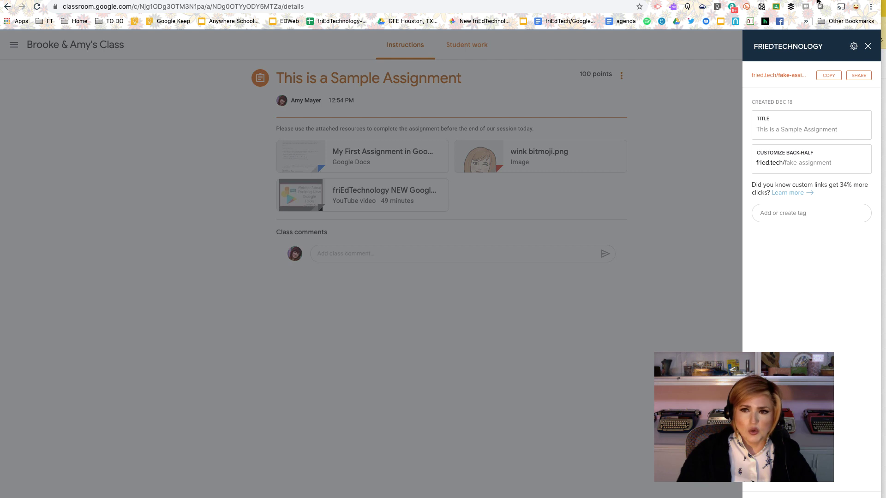
# Open and dismiss the Crafty Text extension popup, returning to the student's assignment window.
pyautogui.click(871, 7)
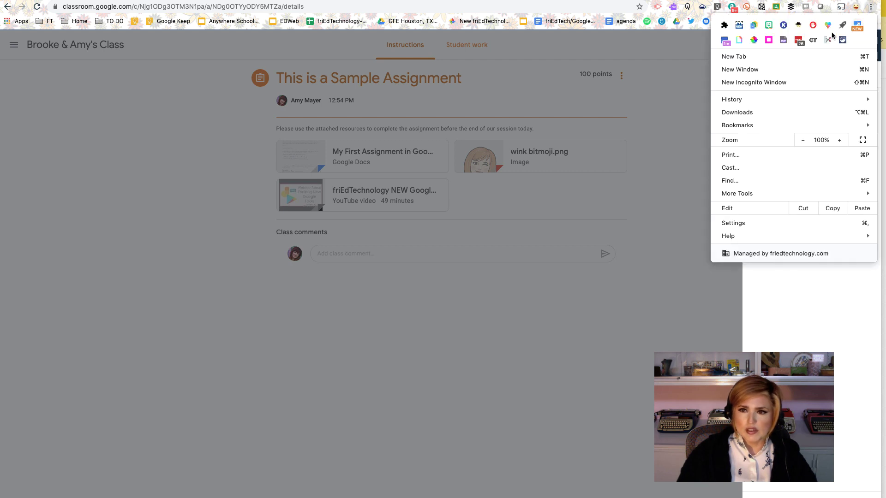
pyautogui.click(813, 39)
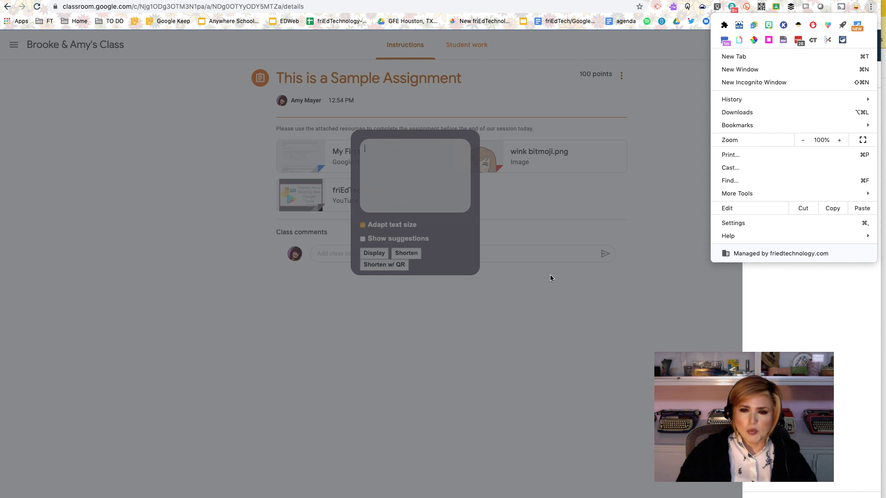
pyautogui.click(553, 286)
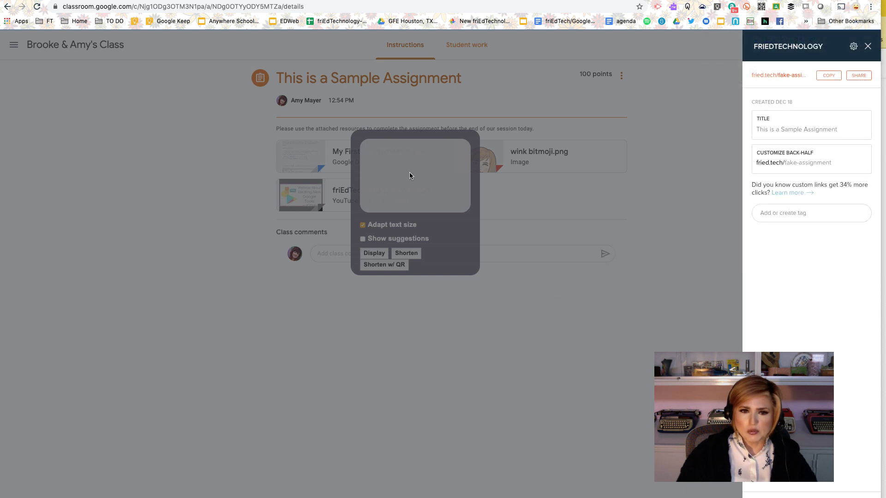
pyautogui.click(757, 260)
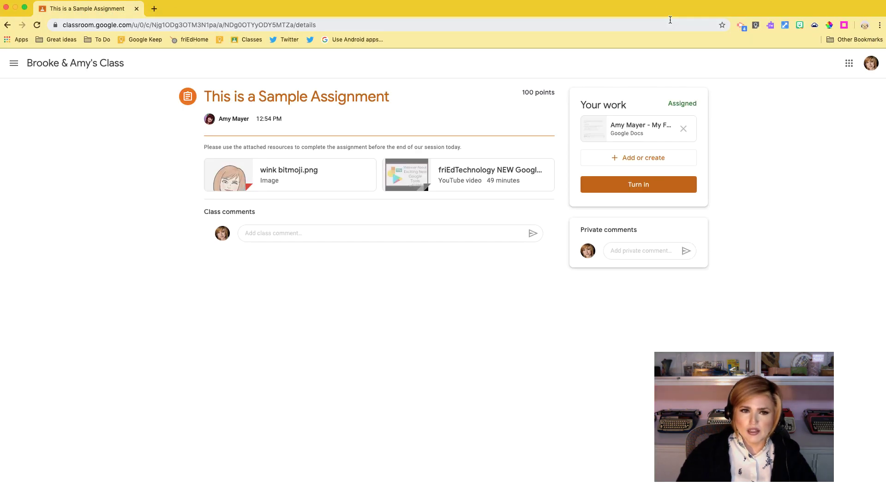
pyautogui.click(157, 26)
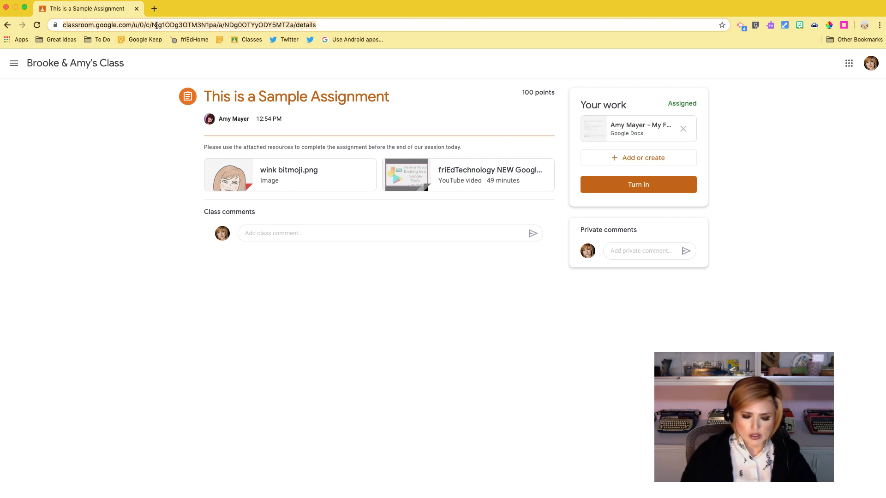
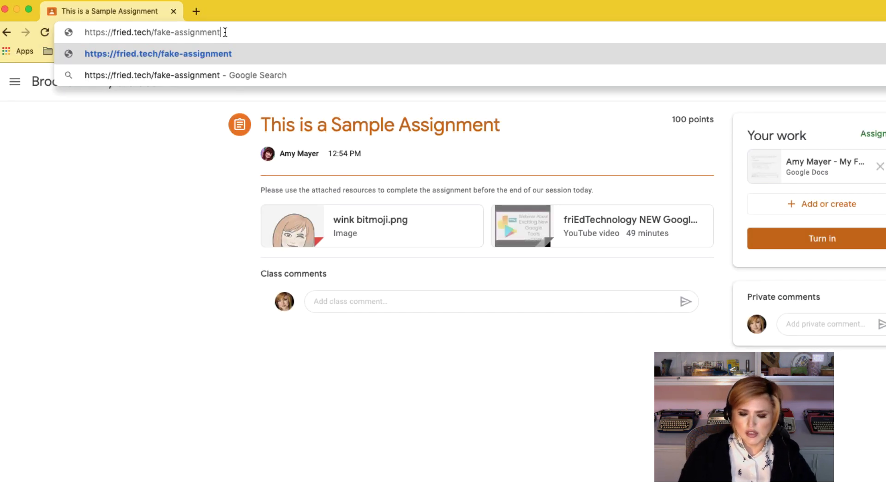
pyautogui.press('Return')
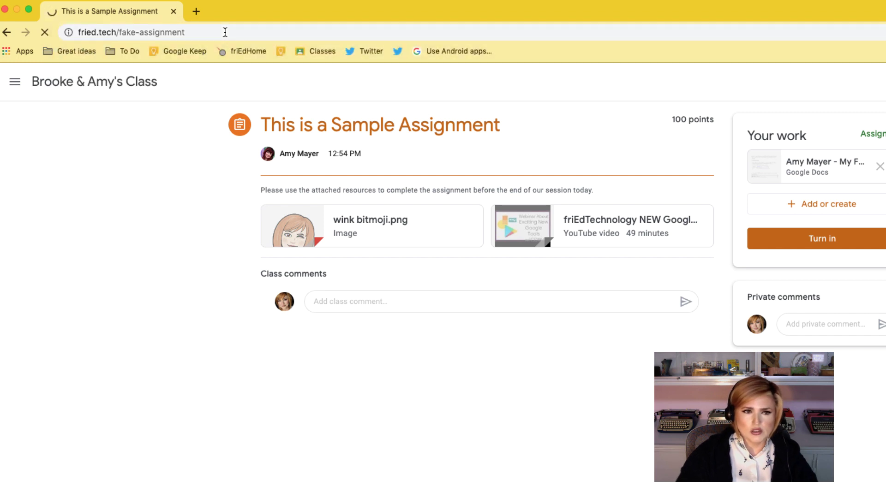